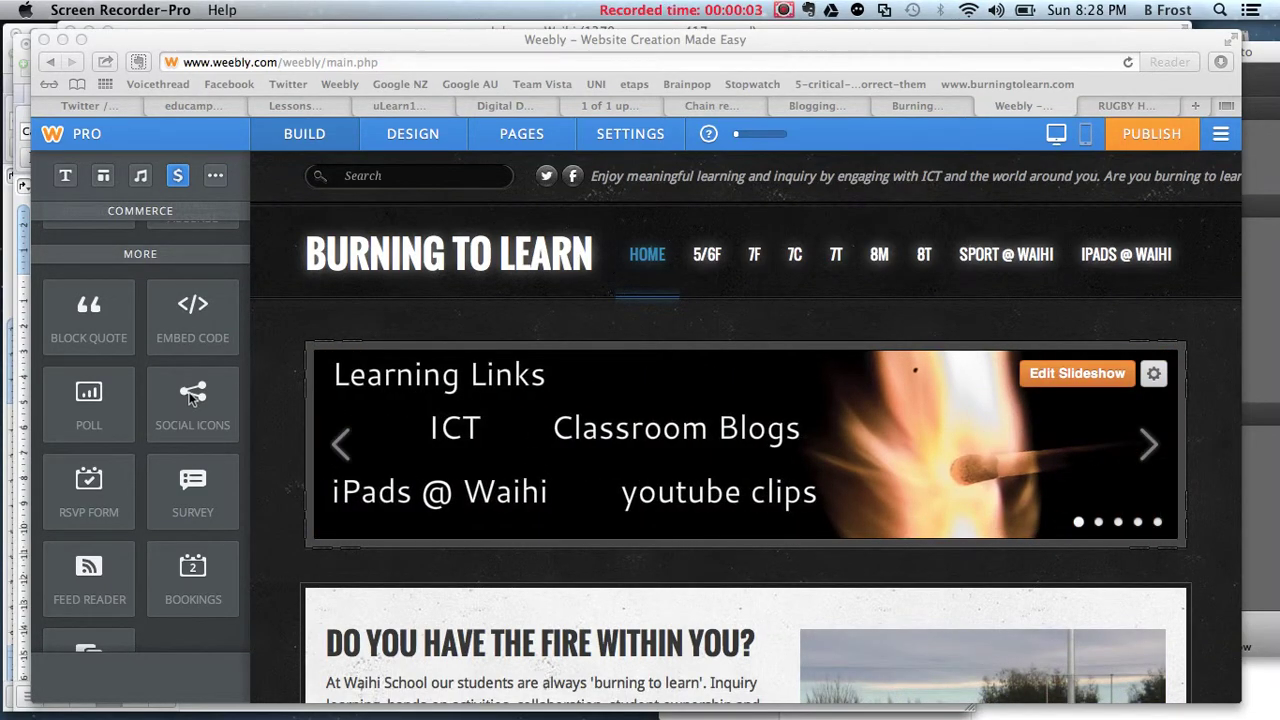
Step: Look over the available page elements and the home page's content, including its poll question section
{"action": "scroll", "coordinate": [192, 398], "scroll_direction": "up", "scroll_amount": 10}
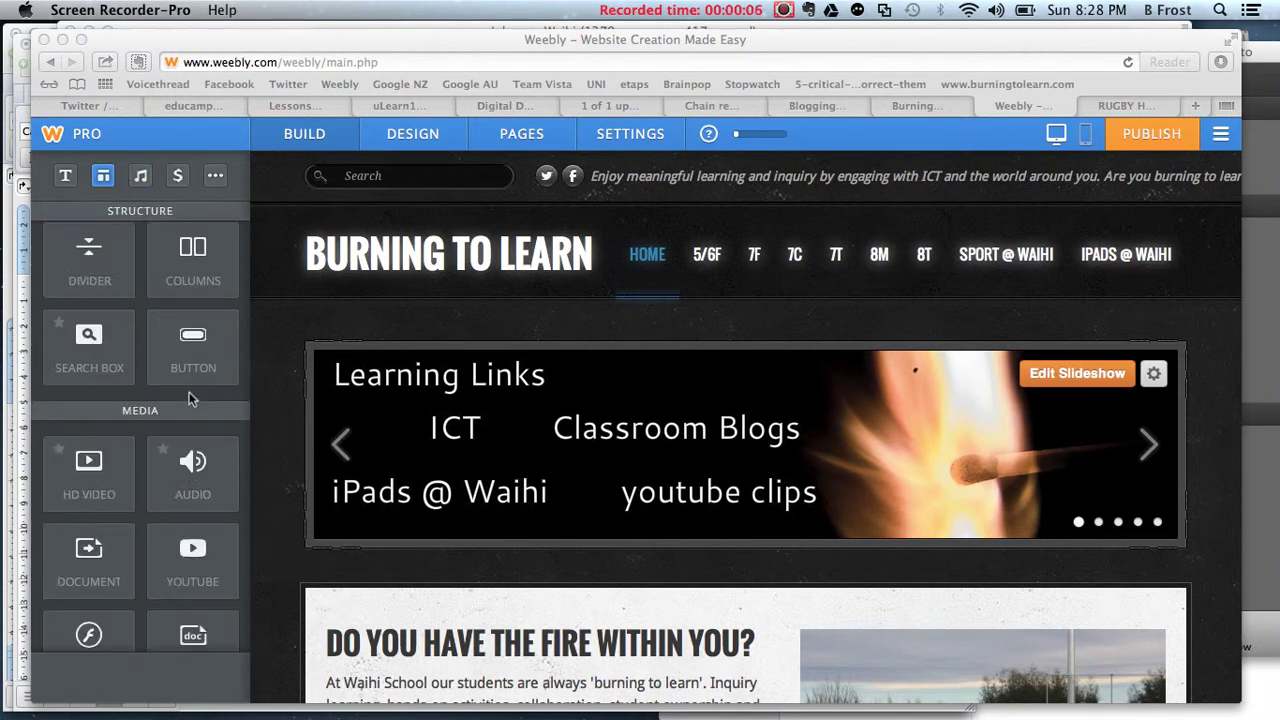
{"action": "scroll", "coordinate": [192, 398], "scroll_direction": "down", "scroll_amount": 10}
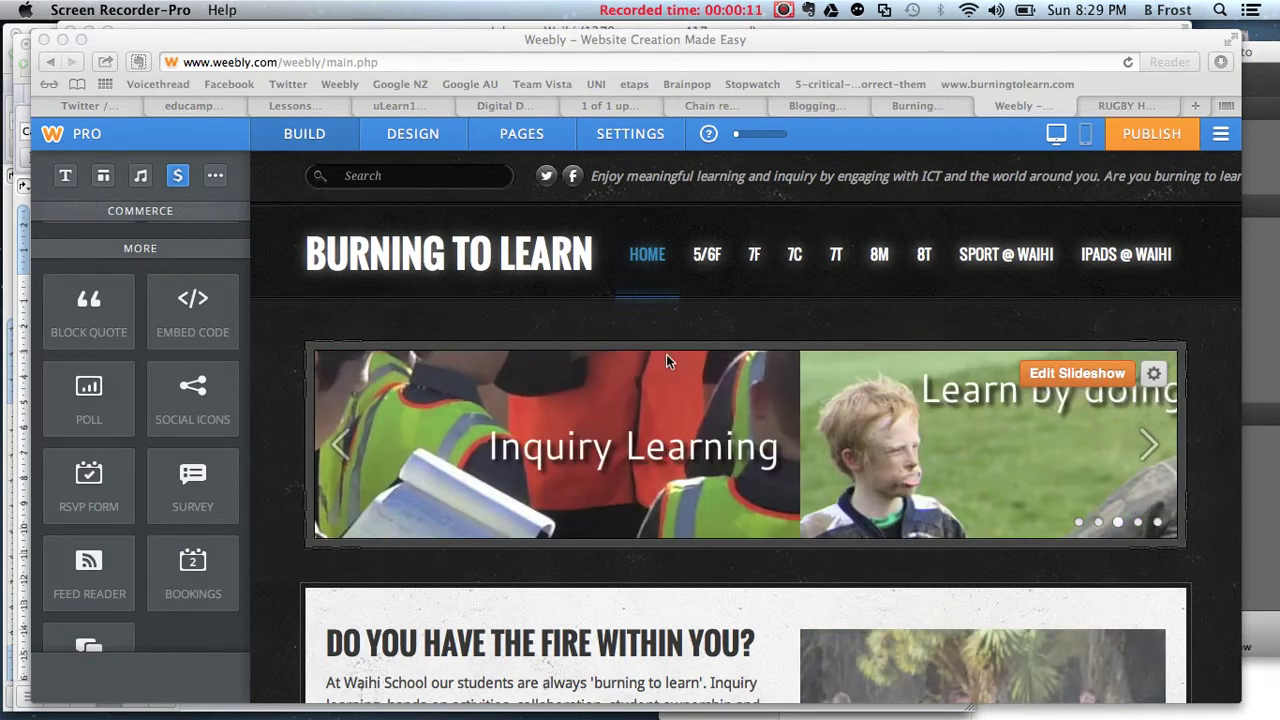
{"action": "scroll", "coordinate": [739, 369], "scroll_direction": "down", "scroll_amount": 5}
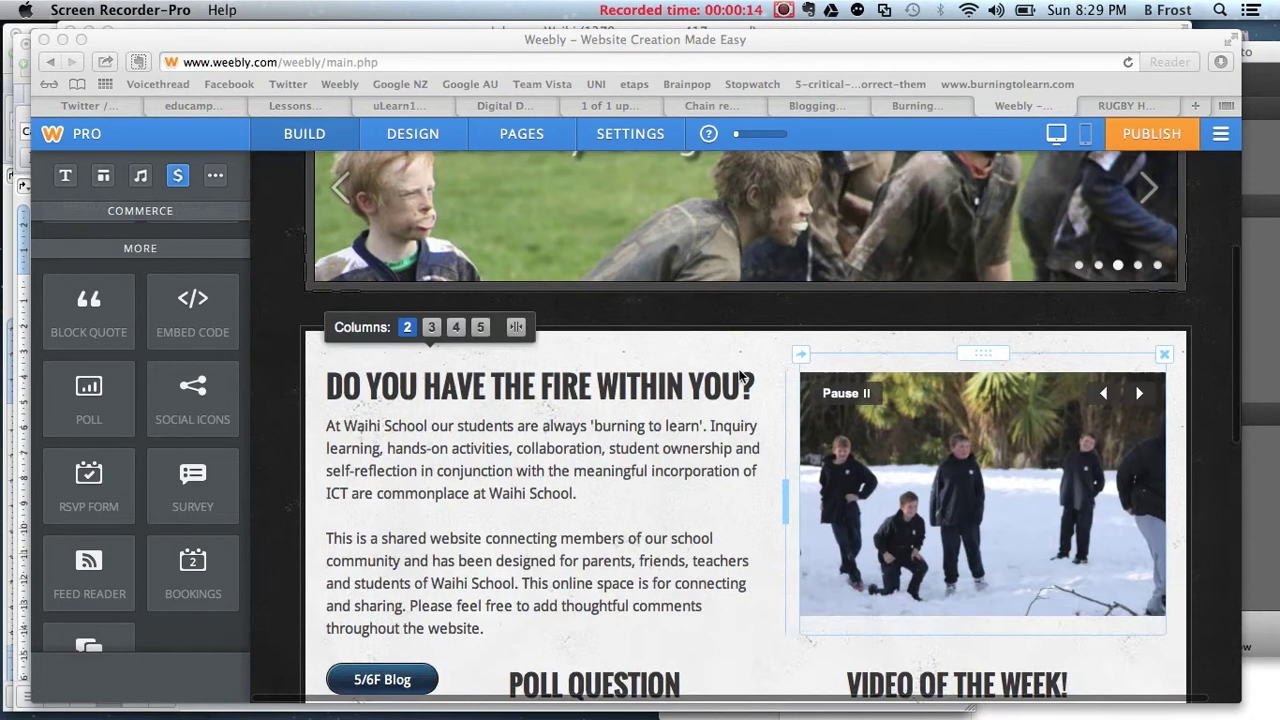
{"action": "scroll", "coordinate": [733, 397], "scroll_direction": "down", "scroll_amount": 2}
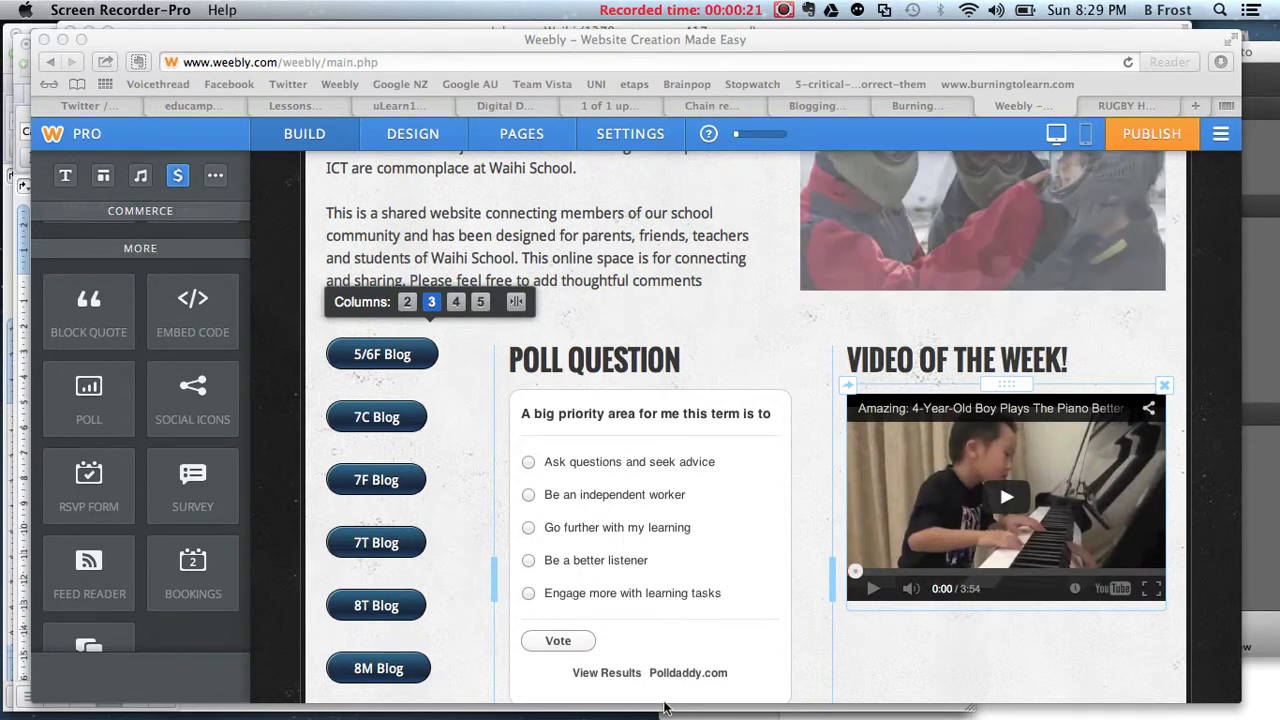
{"action": "left_click", "coordinate": [529, 497]}
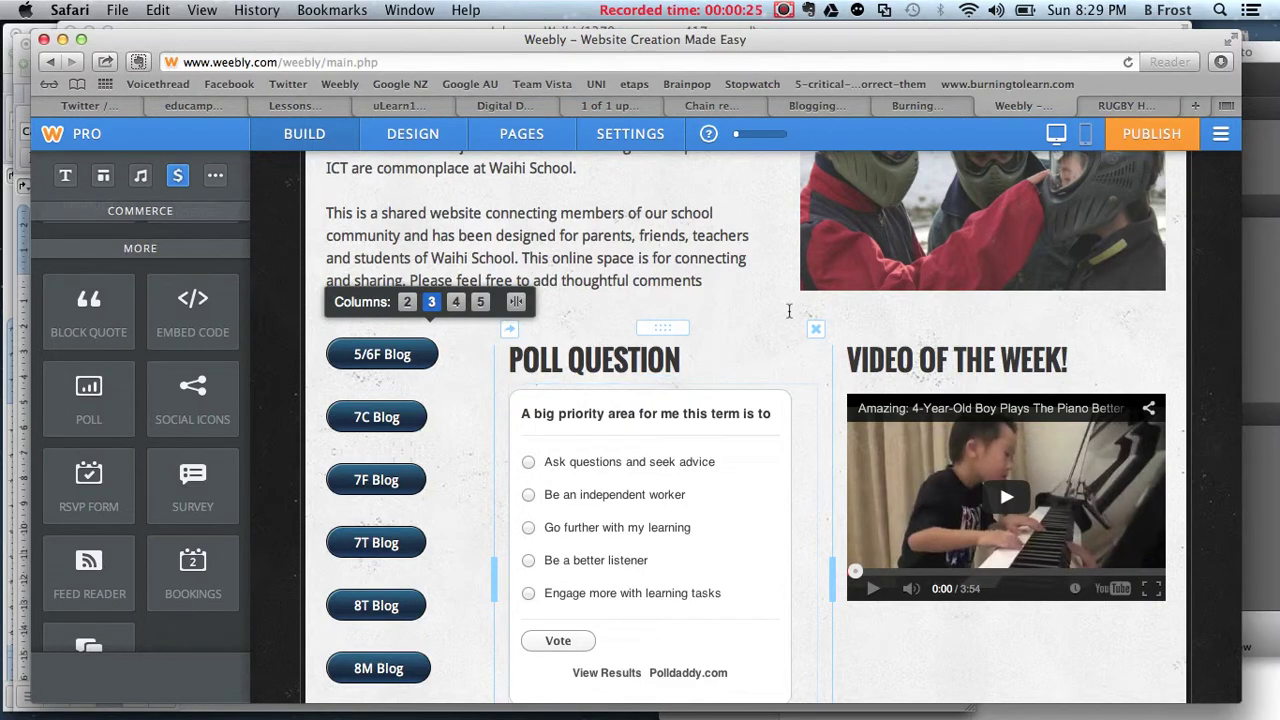
{"action": "scroll", "coordinate": [755, 493], "scroll_direction": "up", "scroll_amount": 5}
{"action": "scroll", "coordinate": [755, 340], "scroll_direction": "up", "scroll_amount": 5}
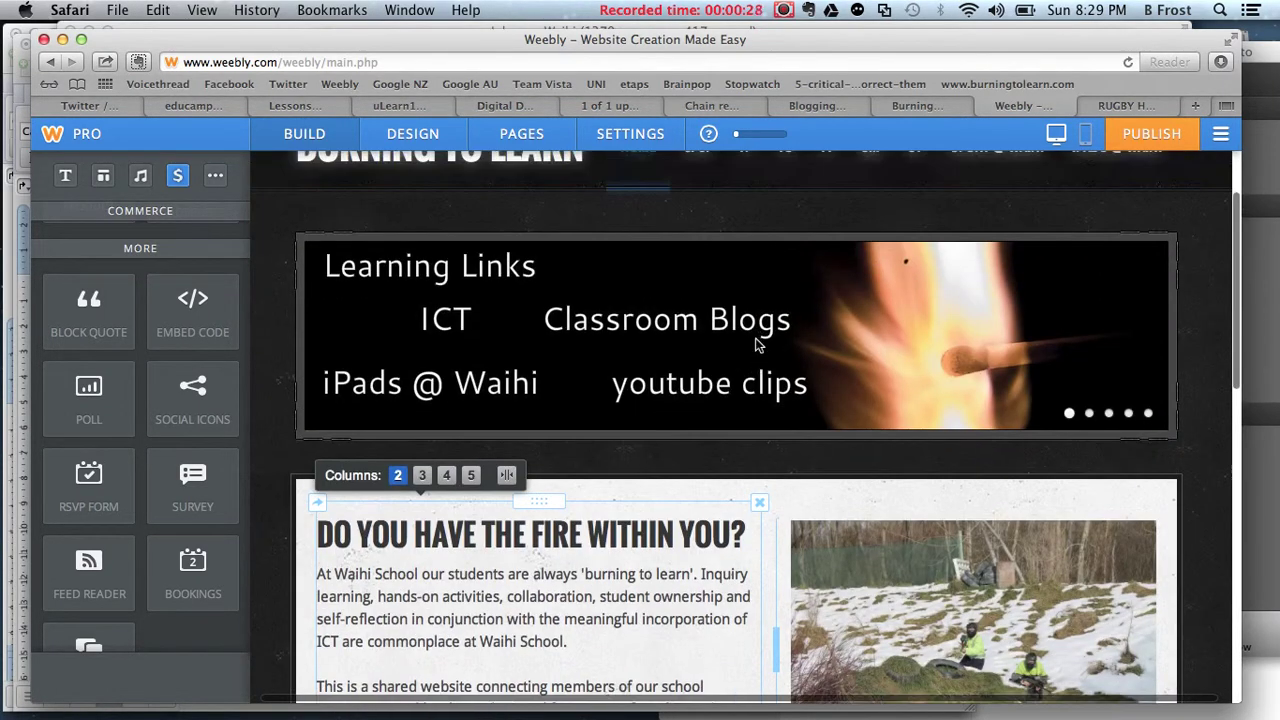
Step: Open the Homework page under 7F for editing
{"action": "mouse_move", "coordinate": [707, 286]}
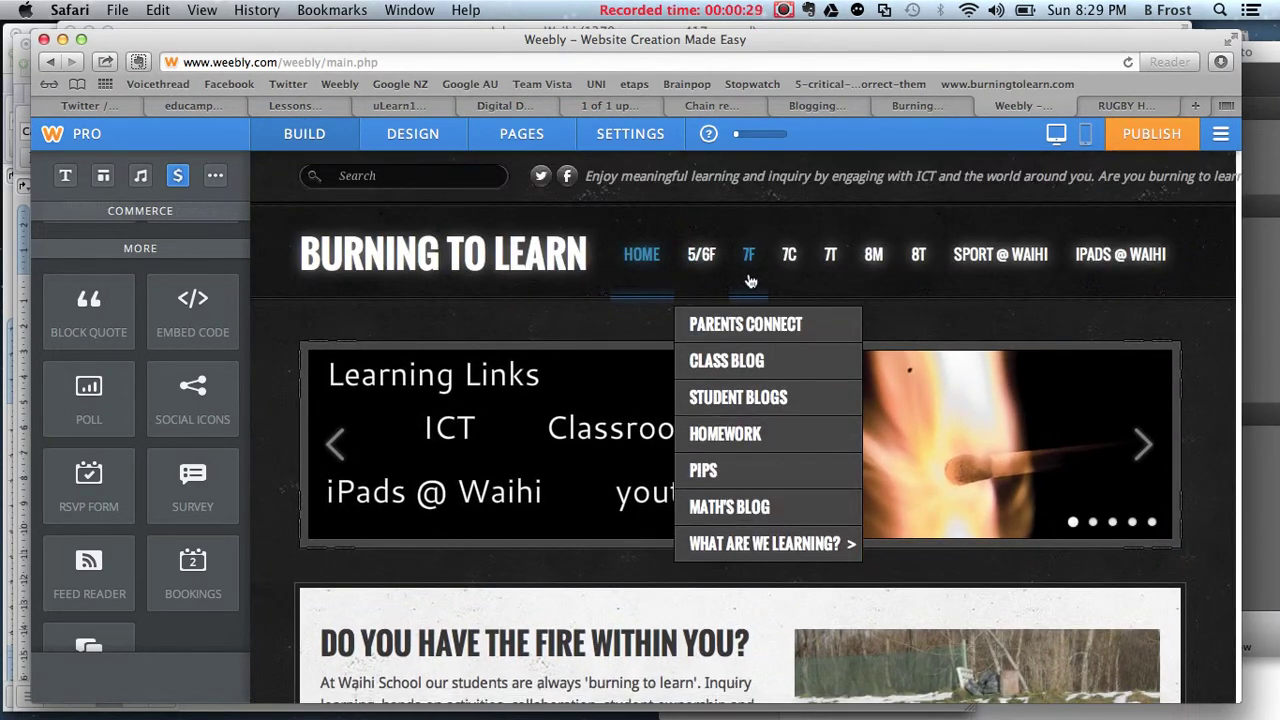
{"action": "mouse_move", "coordinate": [750, 283]}
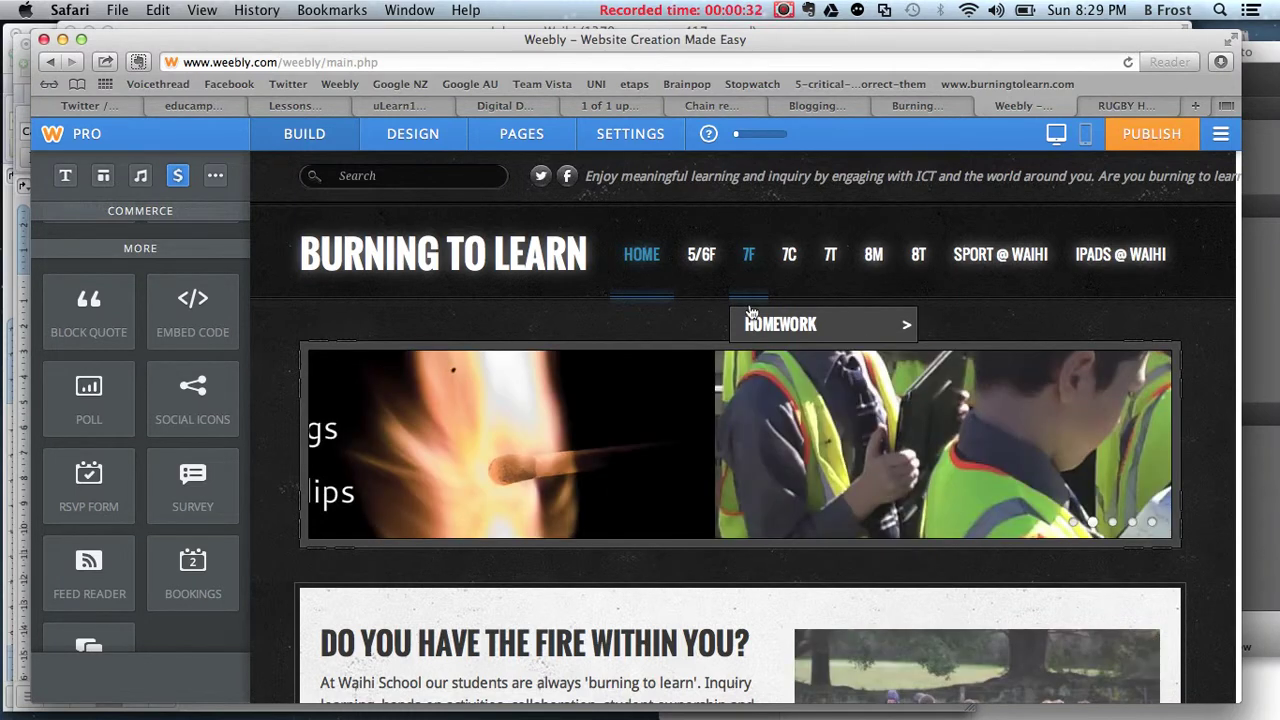
{"action": "mouse_move", "coordinate": [880, 324]}
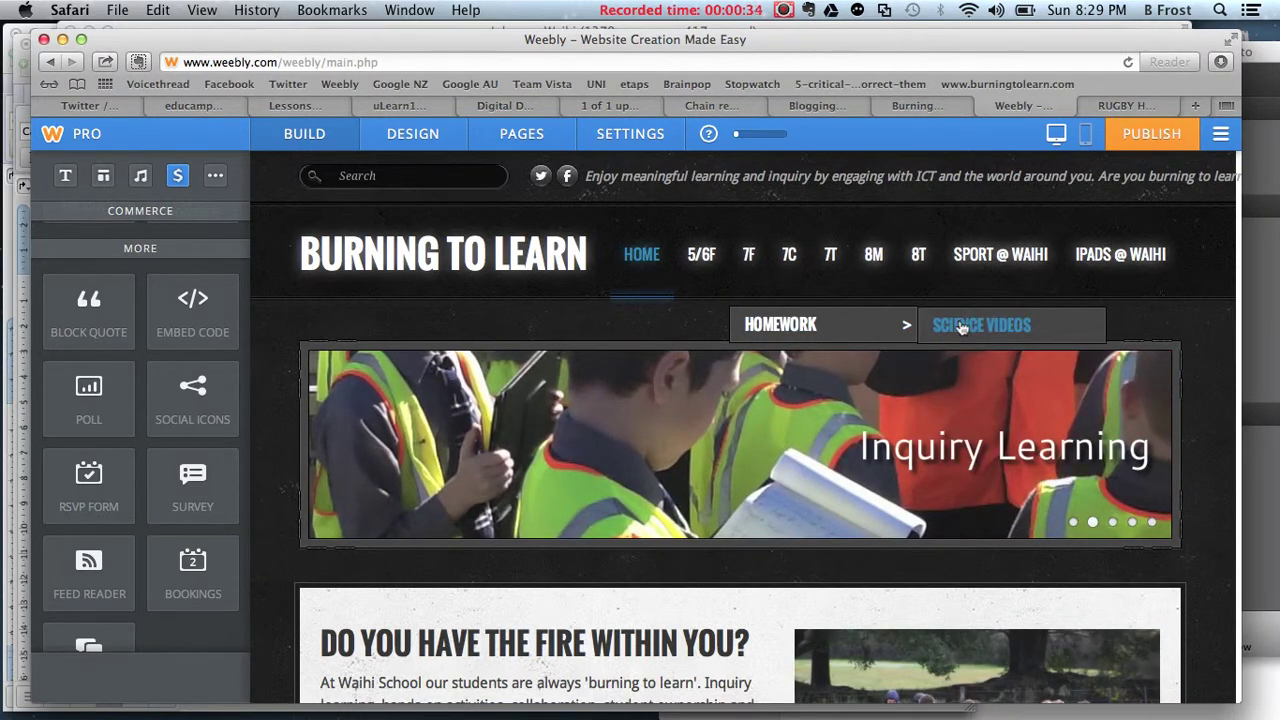
{"action": "left_click", "coordinate": [859, 330]}
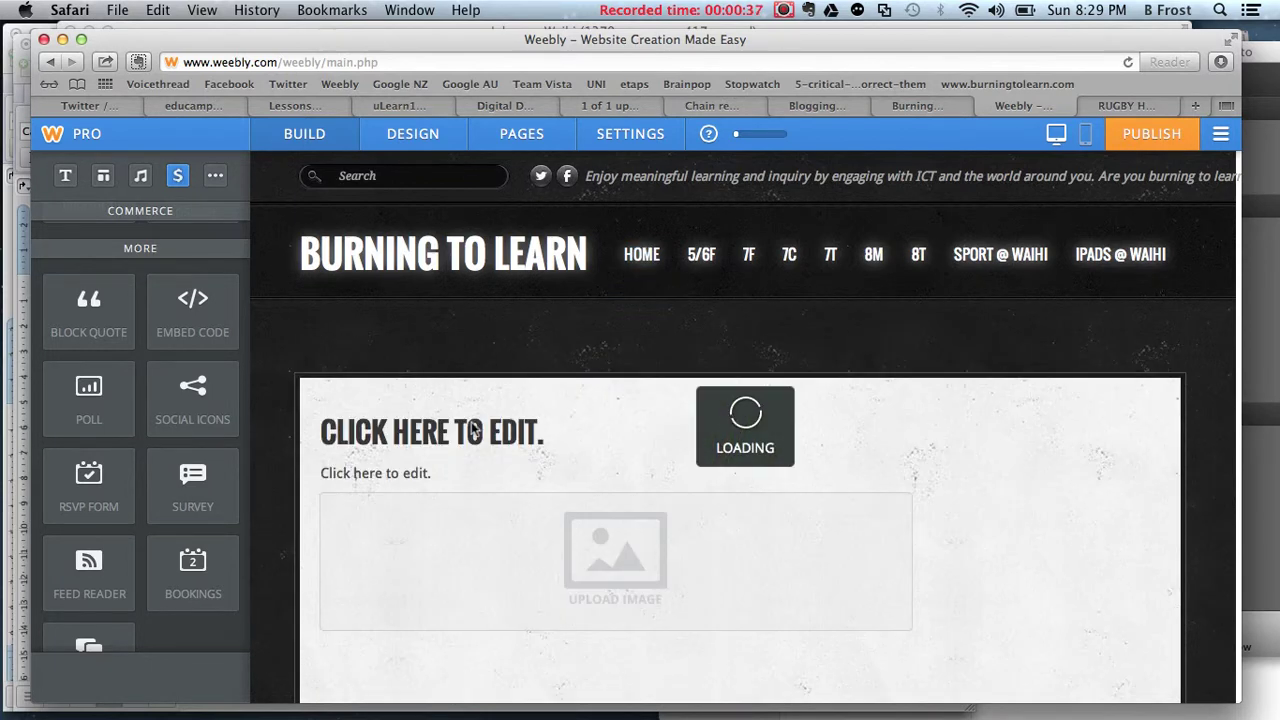
Step: Add a Poll element below the image placeholder and open it for editing in PollDaddy
{"action": "scroll", "coordinate": [290, 402], "scroll_direction": "down", "scroll_amount": 4}
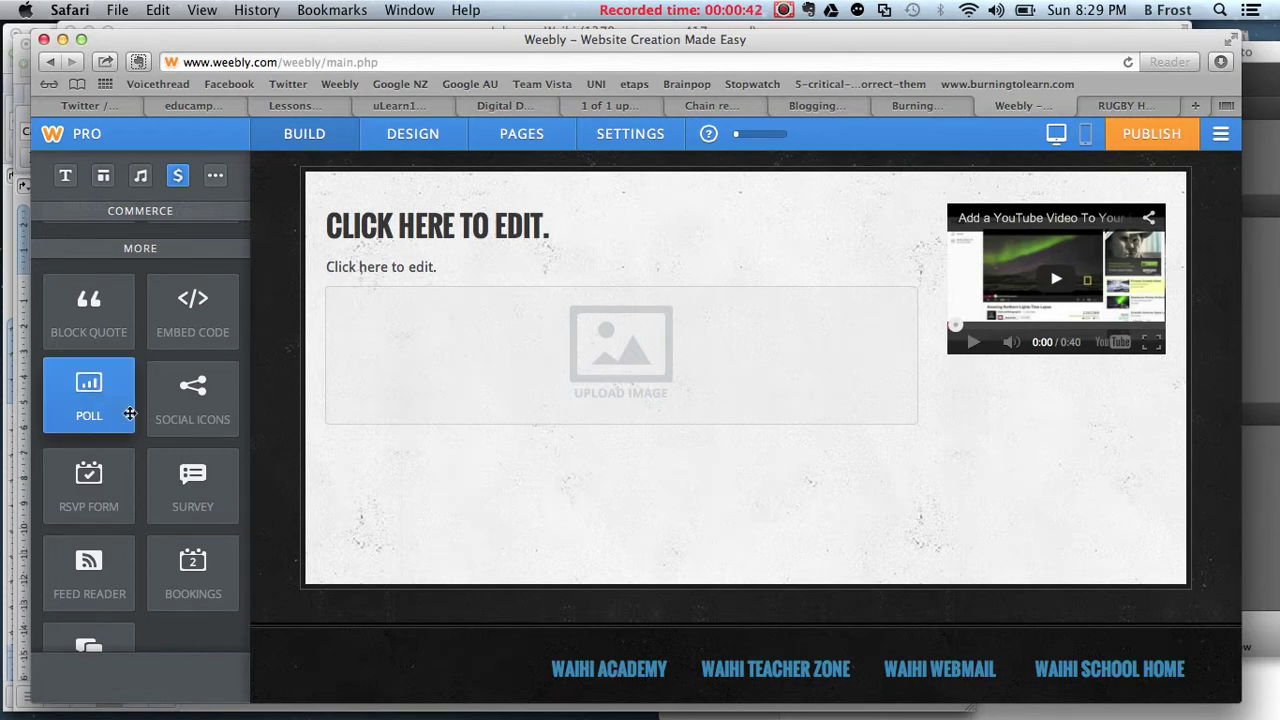
{"action": "left_click_drag", "start_coordinate": [128, 414], "coordinate": [433, 494]}
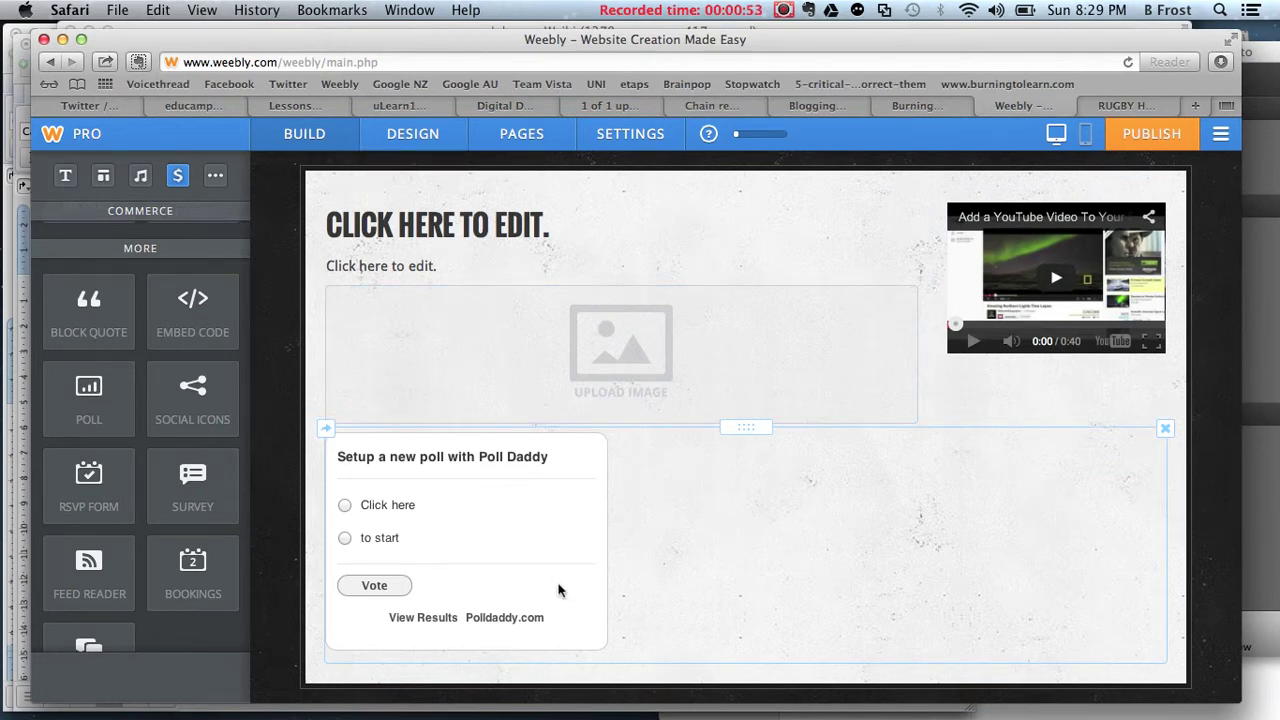
{"action": "left_click", "coordinate": [477, 458]}
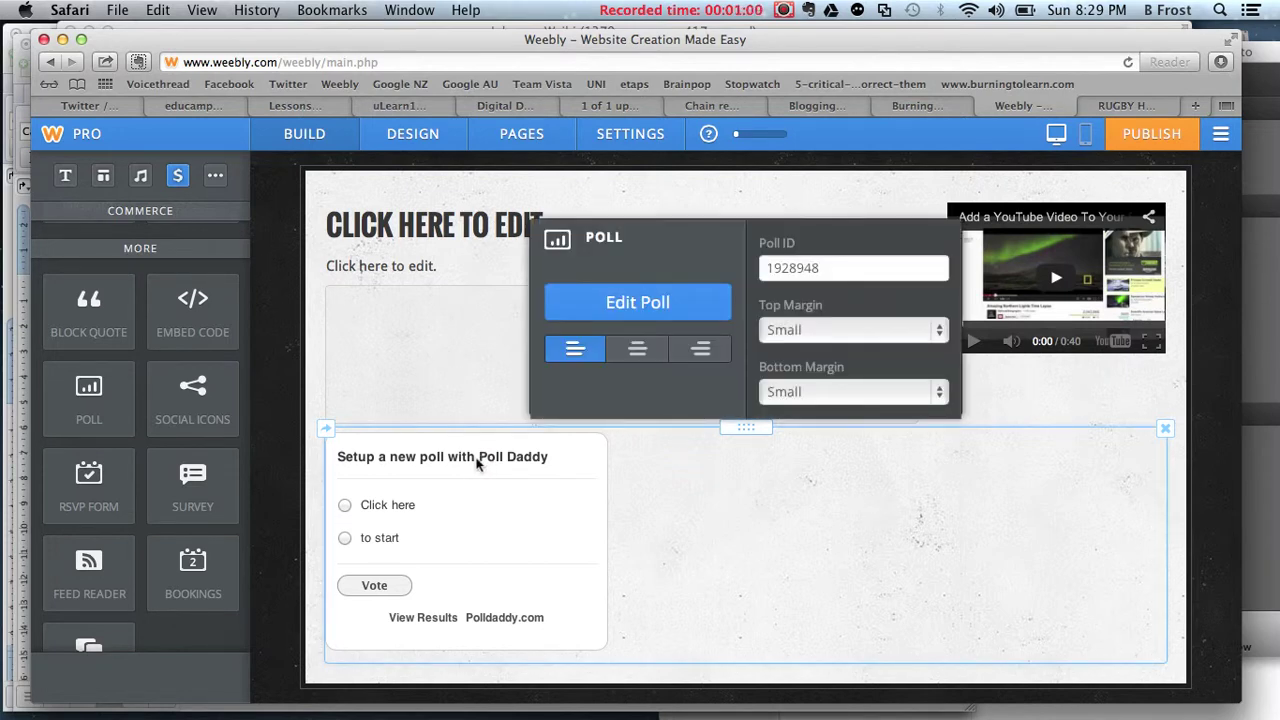
{"action": "left_click", "coordinate": [664, 316]}
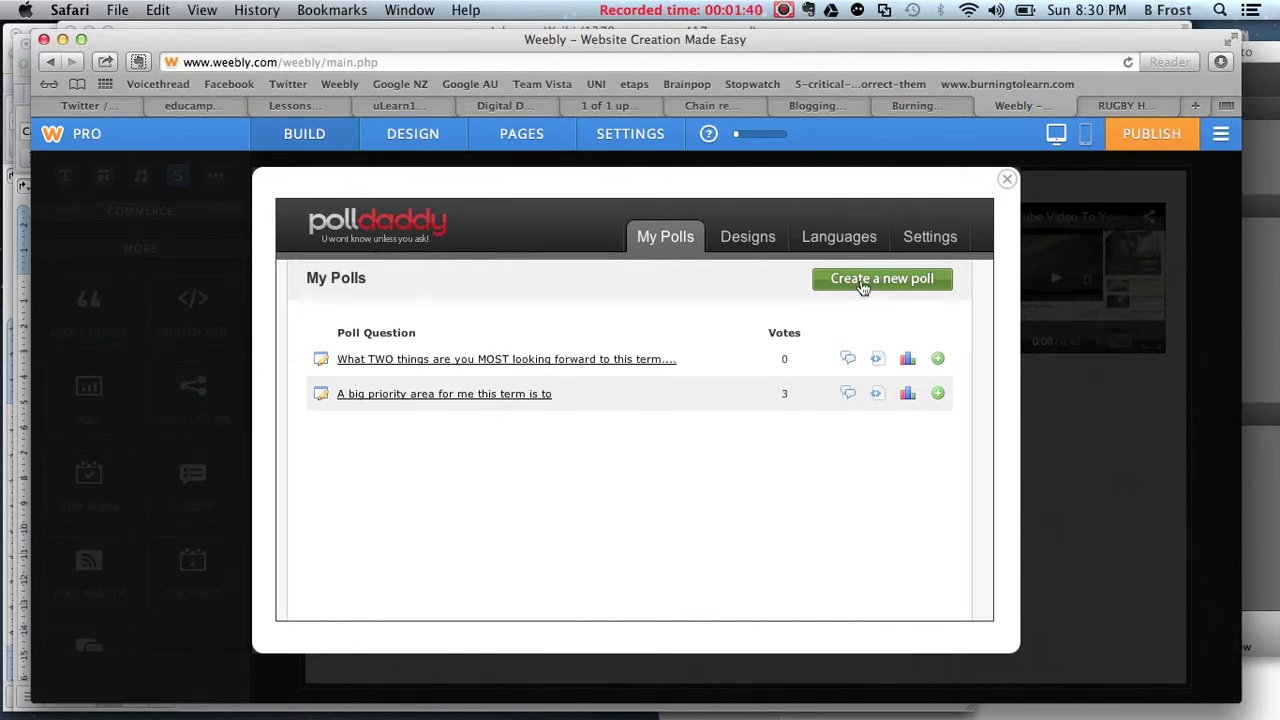
Step: Create a new poll with the question "How cool are you?"
{"action": "left_click", "coordinate": [862, 285]}
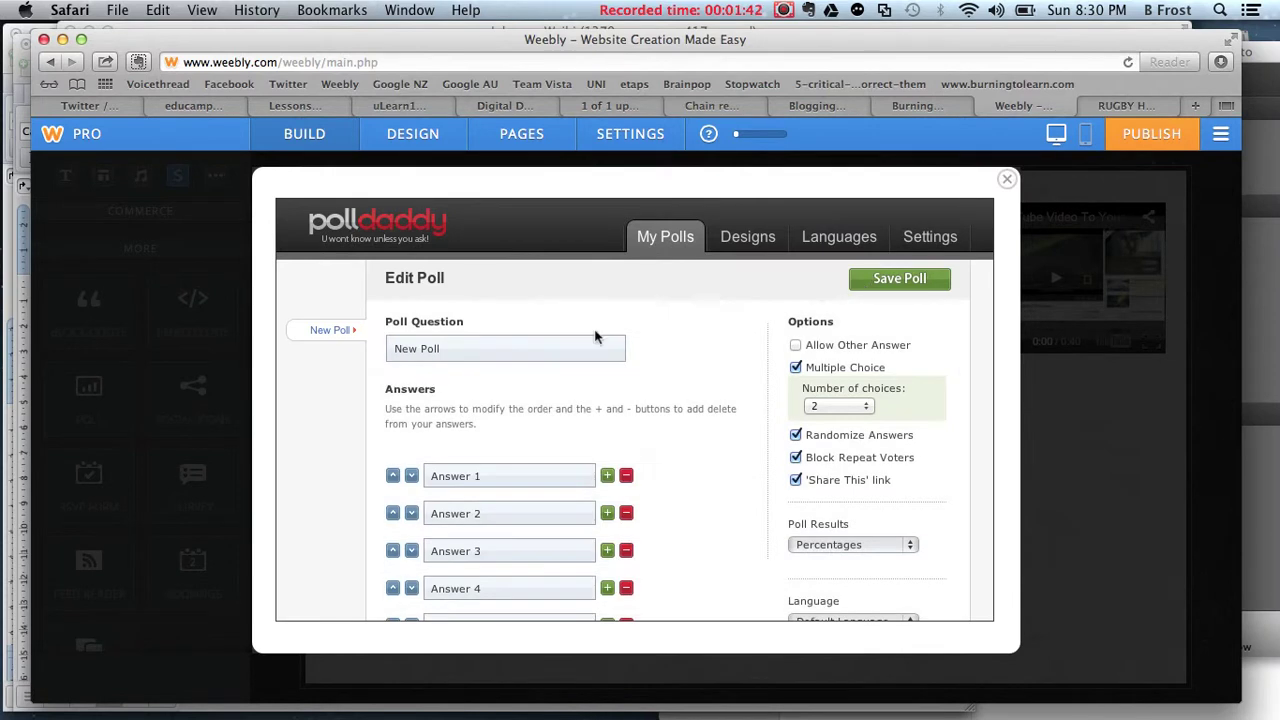
{"action": "scroll", "coordinate": [713, 378], "scroll_direction": "down", "scroll_amount": 2}
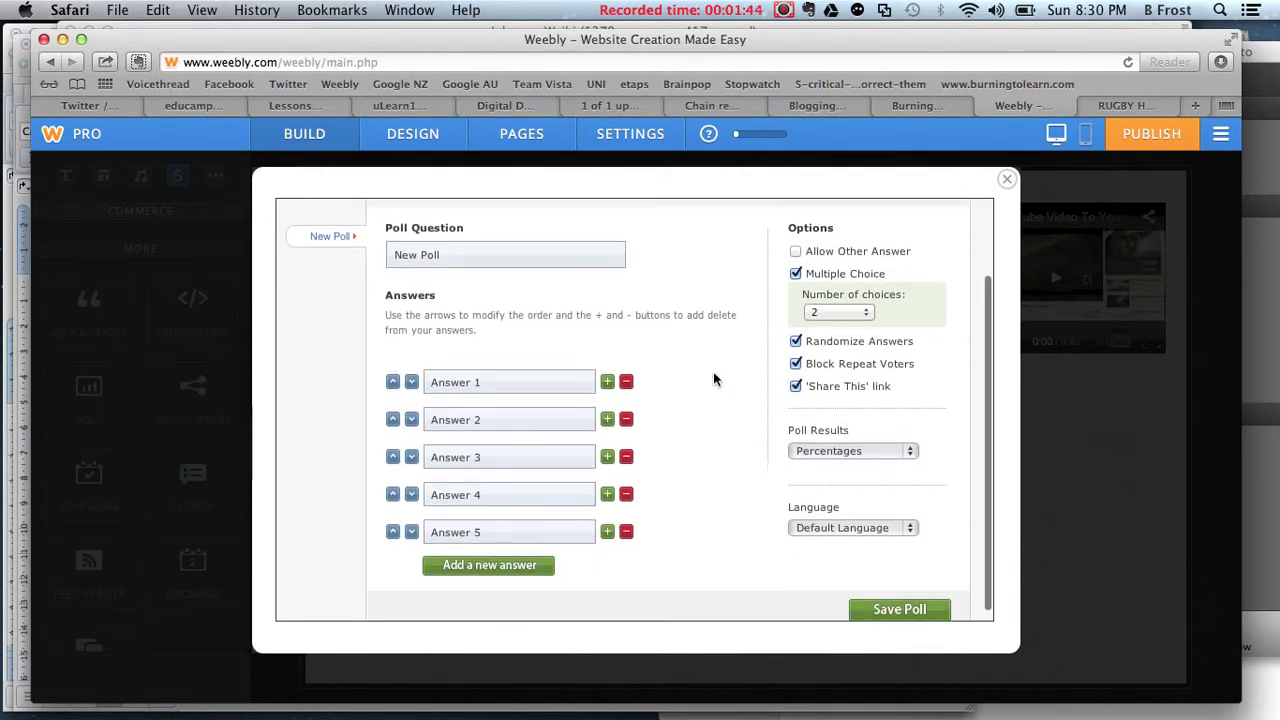
{"action": "scroll", "coordinate": [713, 378], "scroll_direction": "up", "scroll_amount": 2}
{"action": "left_click", "coordinate": [537, 284]}
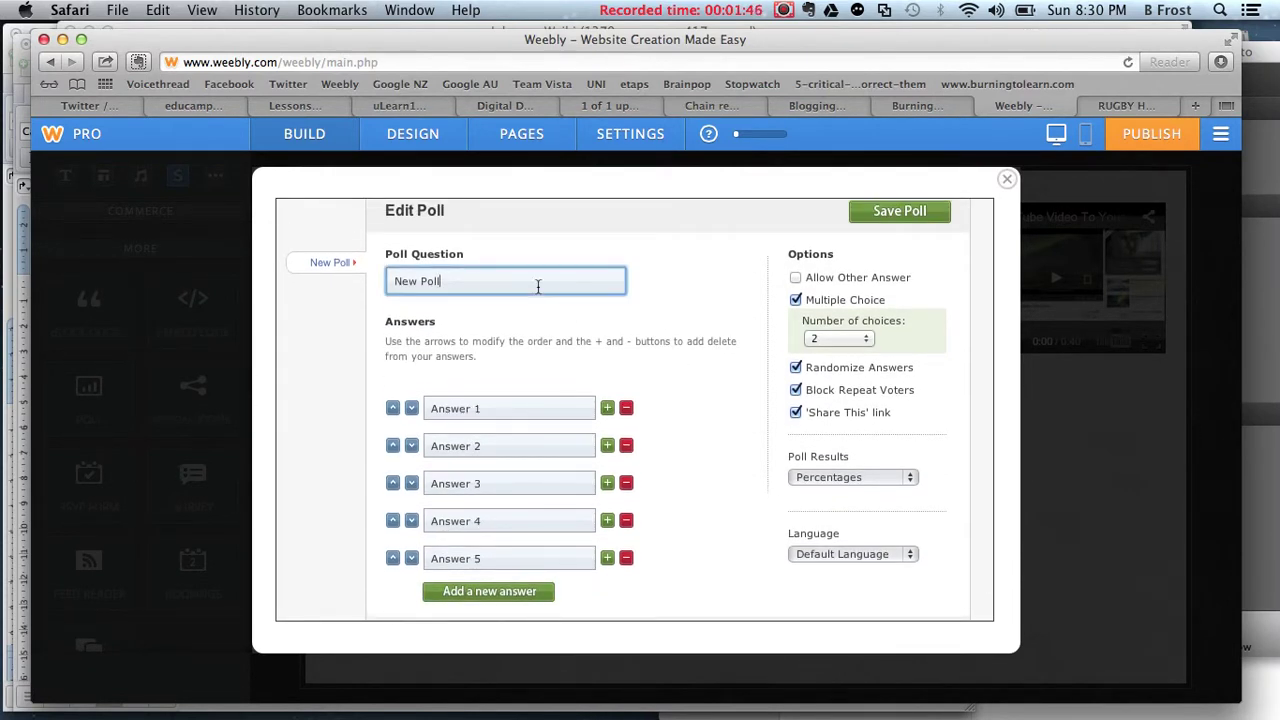
{"action": "key", "text": "BackSpace"}
{"action": "key", "text": "BackSpace"}
{"action": "key", "text": "BackSpace"}
{"action": "key", "text": "BackSpace"}
{"action": "key", "text": "BackSpace"}
{"action": "type", "text": "How cool are y"}
Step: Fill in the first three poll answers as "Heaps cool", "kinda cool" and "off the hook cool"
{"action": "left_click", "coordinate": [494, 406]}
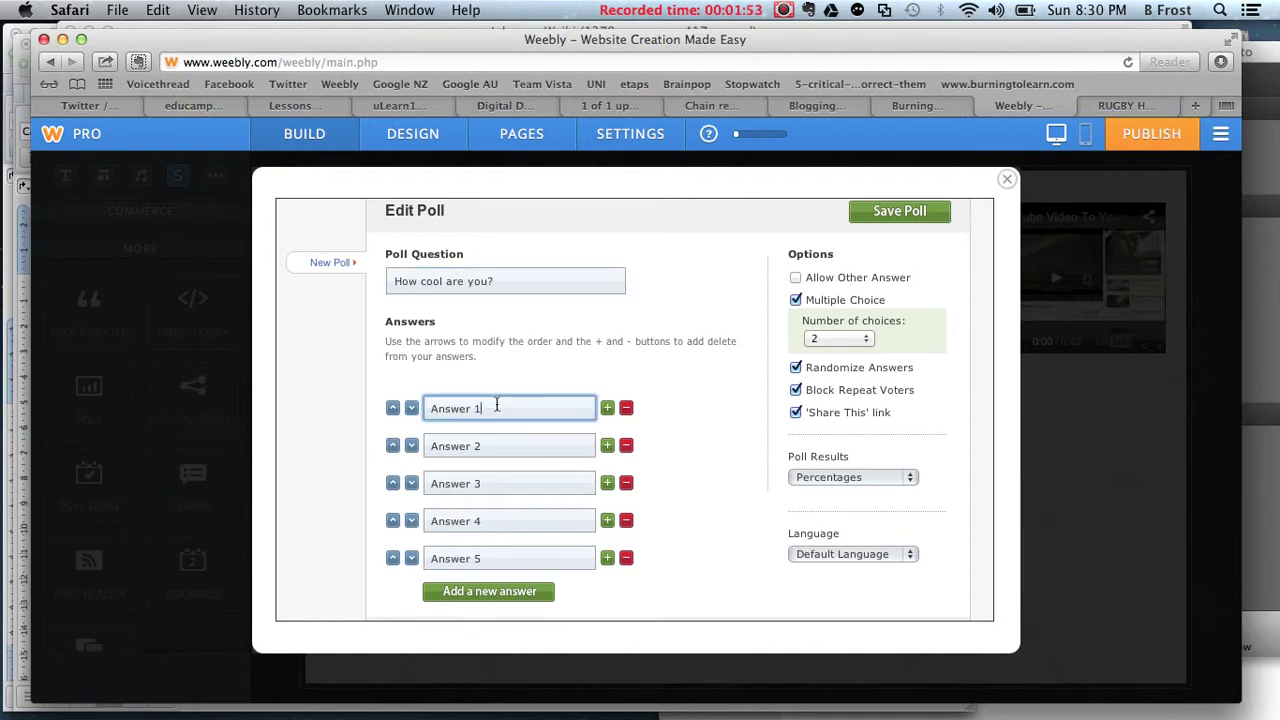
{"action": "triple_click", "coordinate": [496, 406]}
{"action": "type", "text": "Heaps cool"}
{"action": "key", "text": "Tab"}
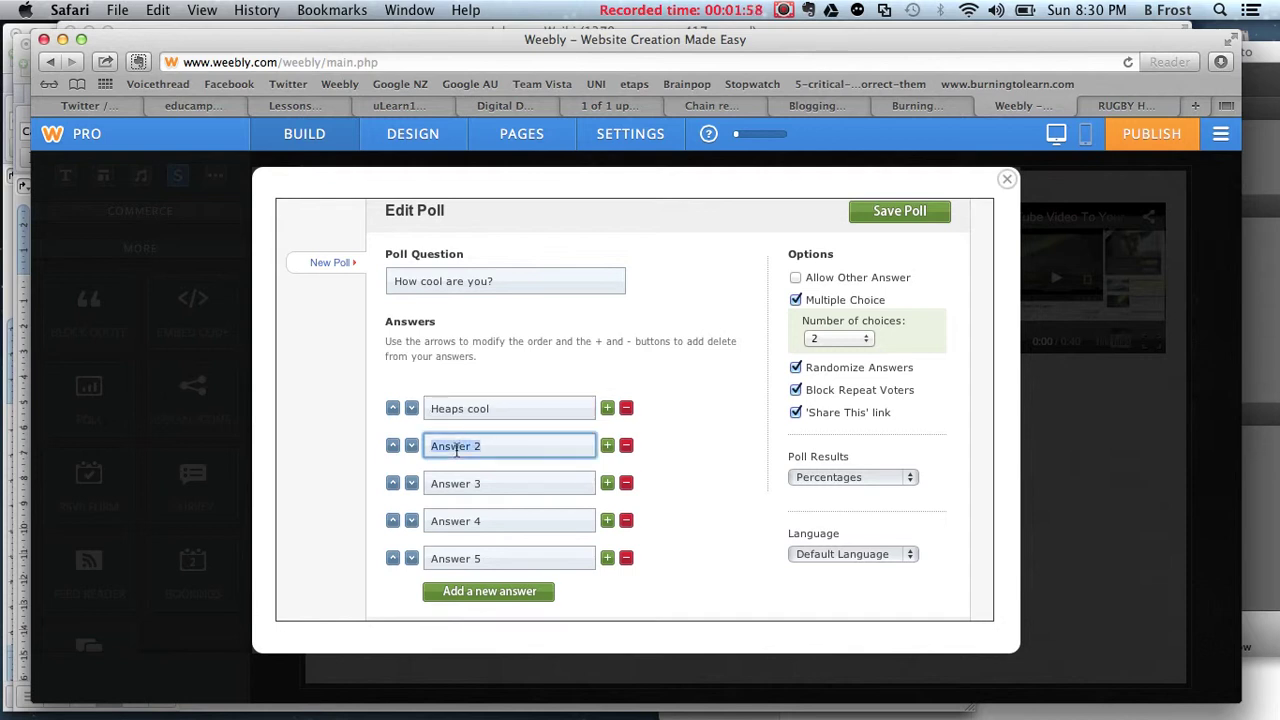
{"action": "type", "text": "kinda cool"}
{"action": "key", "text": "Tab"}
{"action": "key", "text": "BackSpace"}
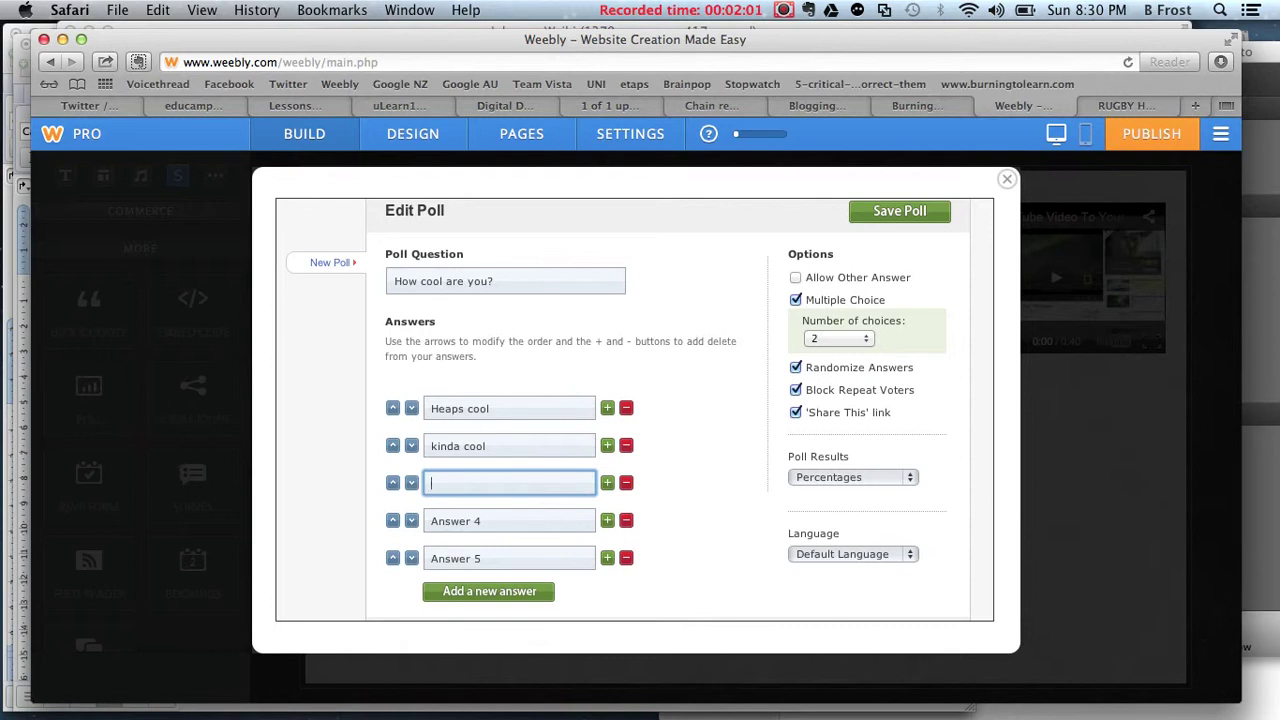
{"action": "type", "text": "off the hook cool"}
Step: Keep the poll results as Percentages, set the number of choices to 3, and save the poll
{"action": "left_click", "coordinate": [804, 483]}
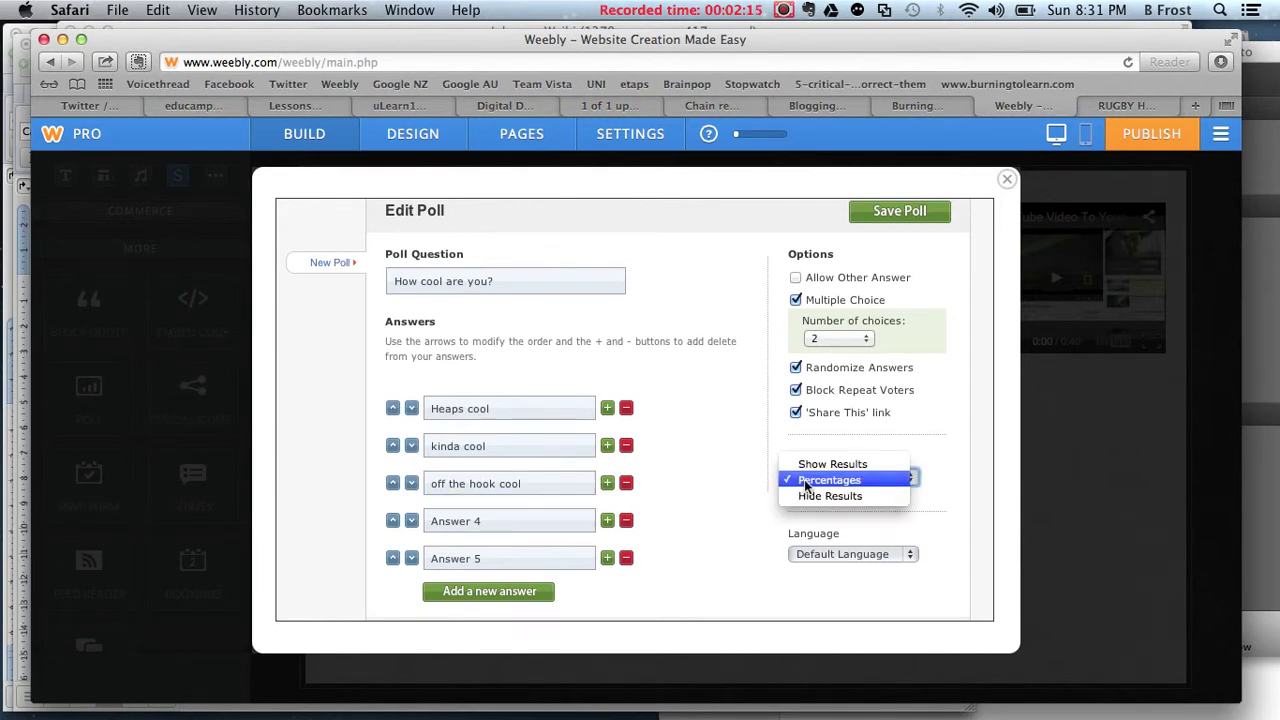
{"action": "left_click", "coordinate": [806, 484]}
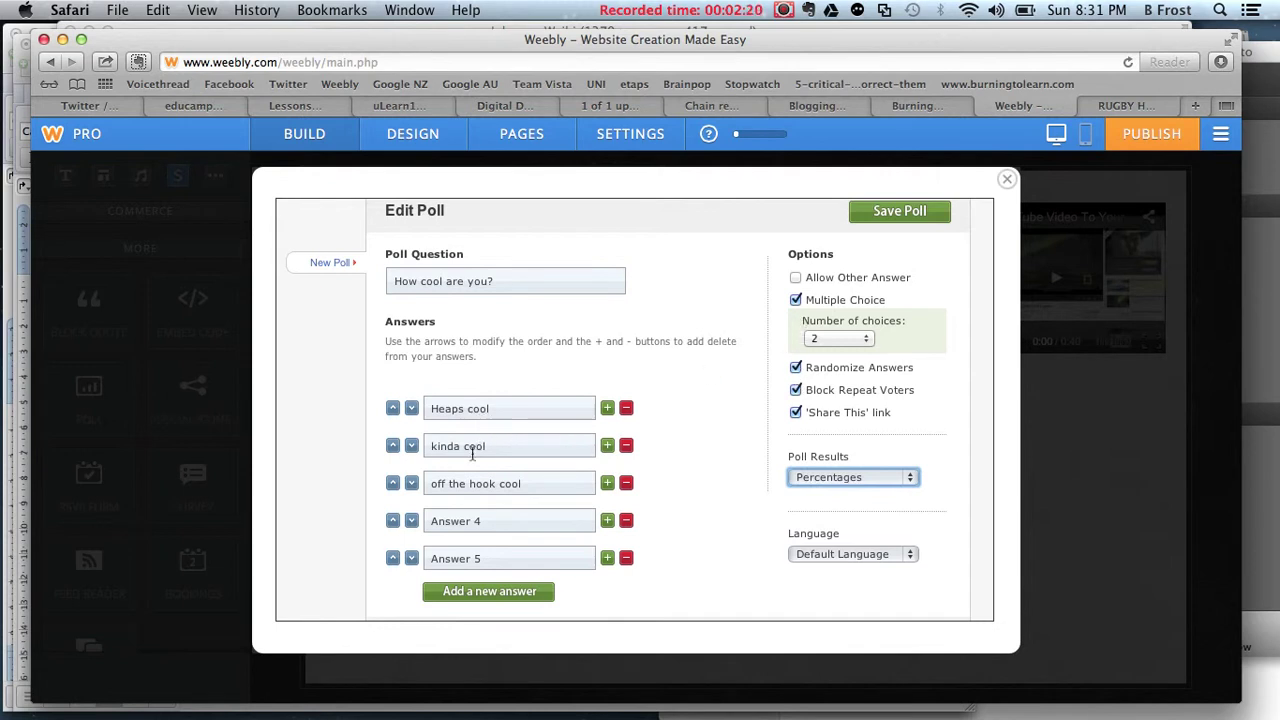
{"action": "left_click", "coordinate": [825, 338]}
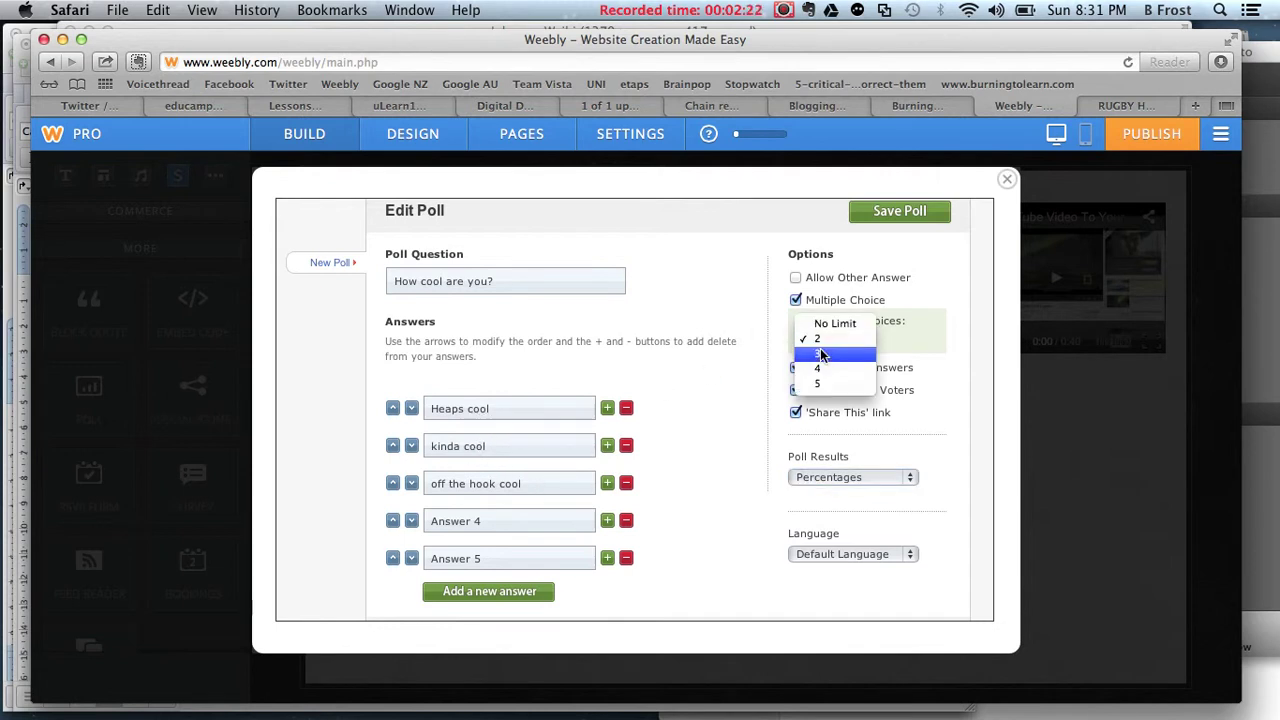
{"action": "left_click", "coordinate": [822, 355]}
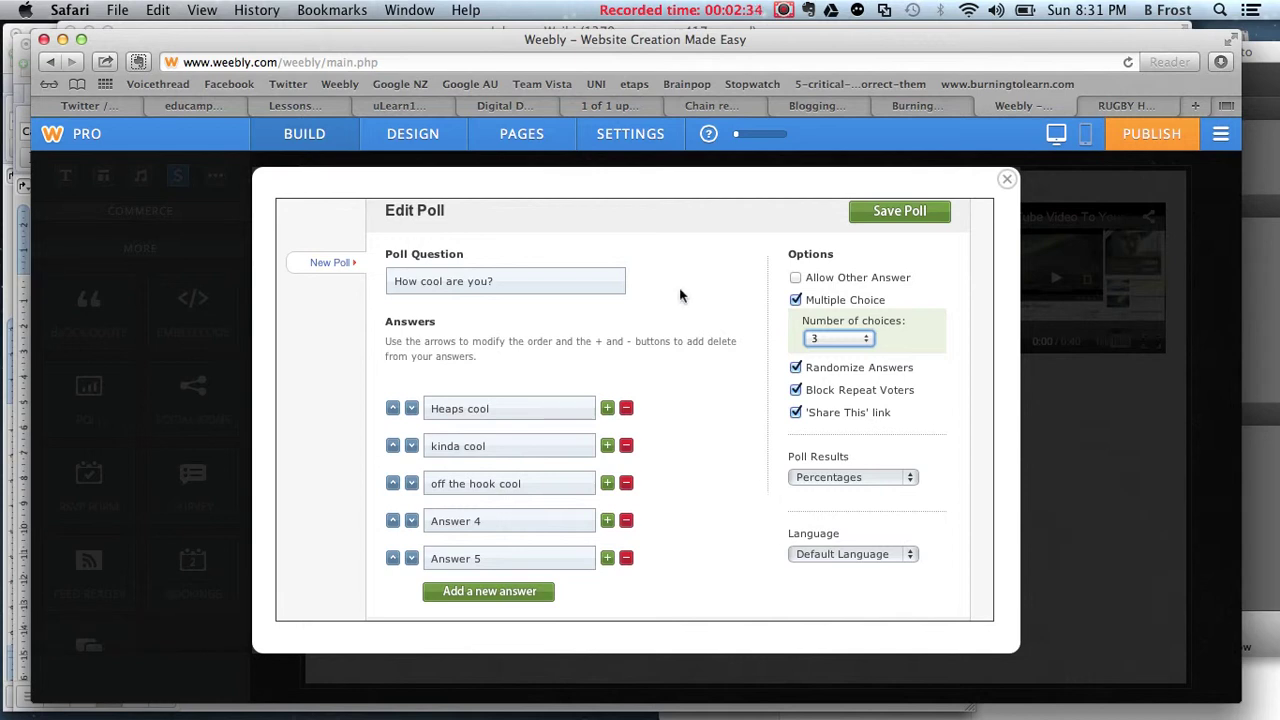
{"action": "left_click", "coordinate": [929, 211]}
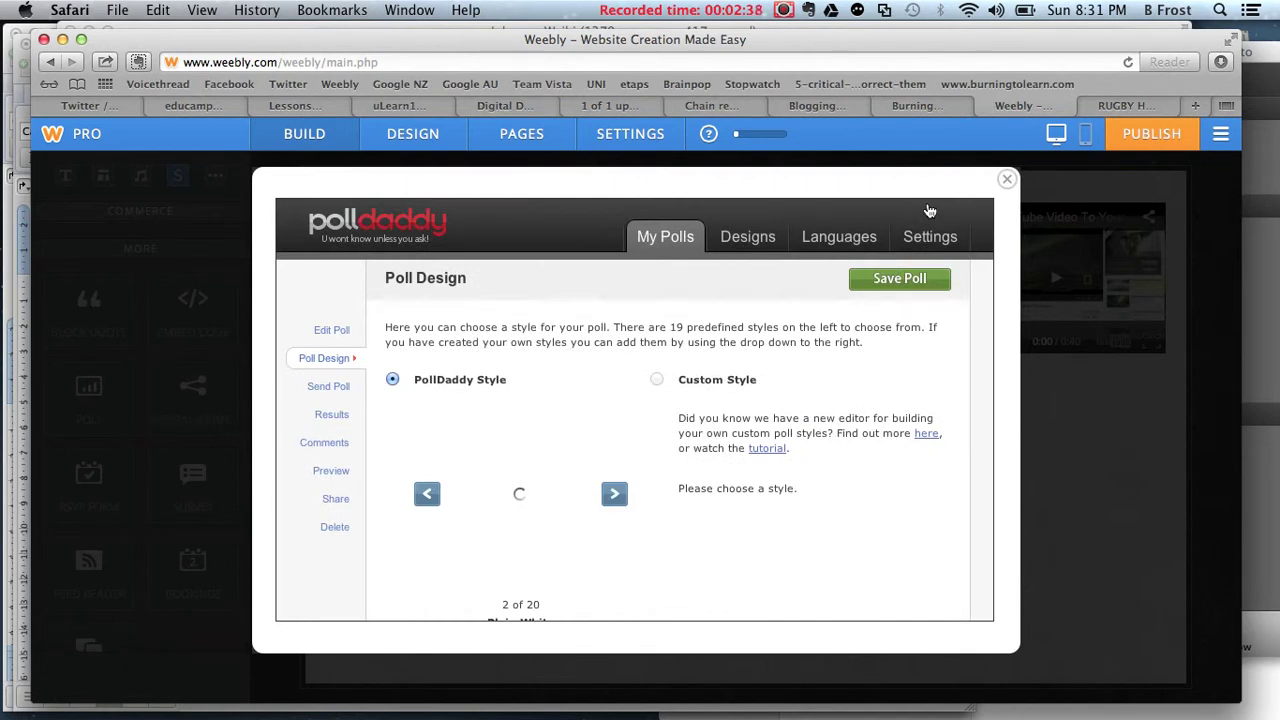
Step: Save the poll design with the Plain White PollDaddy style and add the poll to the page
{"action": "scroll", "coordinate": [629, 452], "scroll_direction": "down", "scroll_amount": 2}
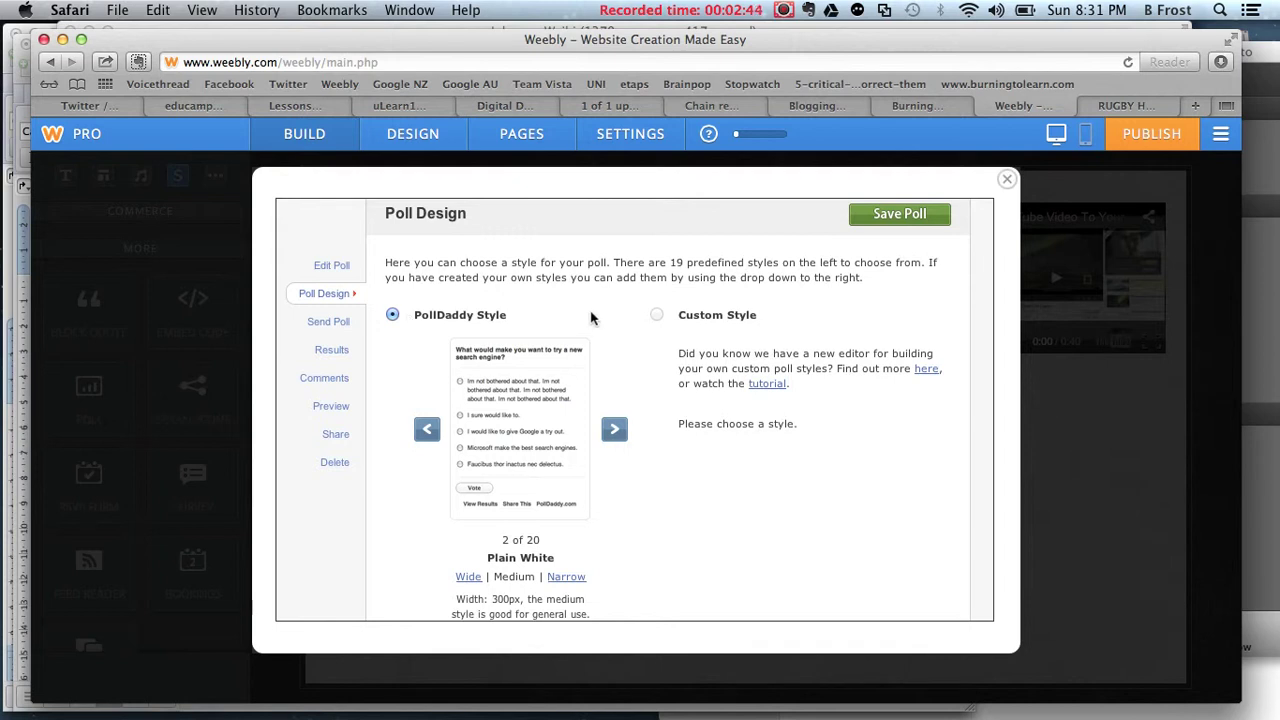
{"action": "scroll", "coordinate": [590, 318], "scroll_direction": "up", "scroll_amount": 2}
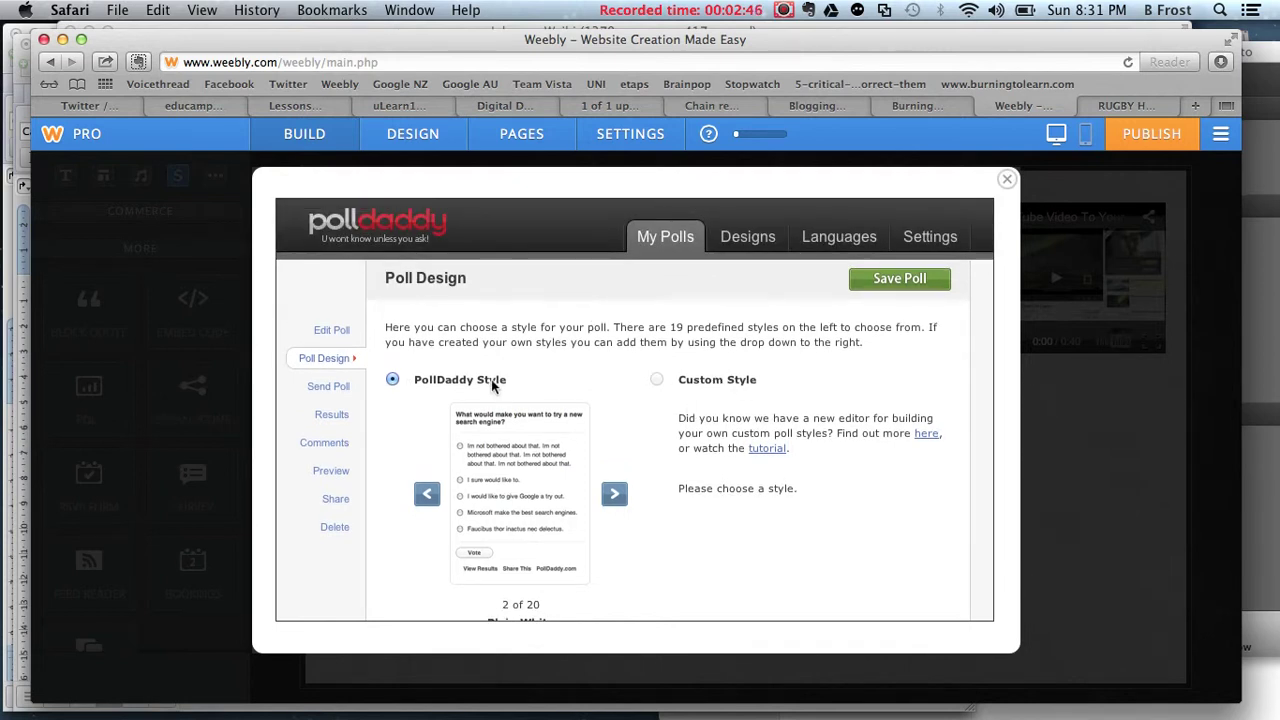
{"action": "left_click", "coordinate": [913, 281]}
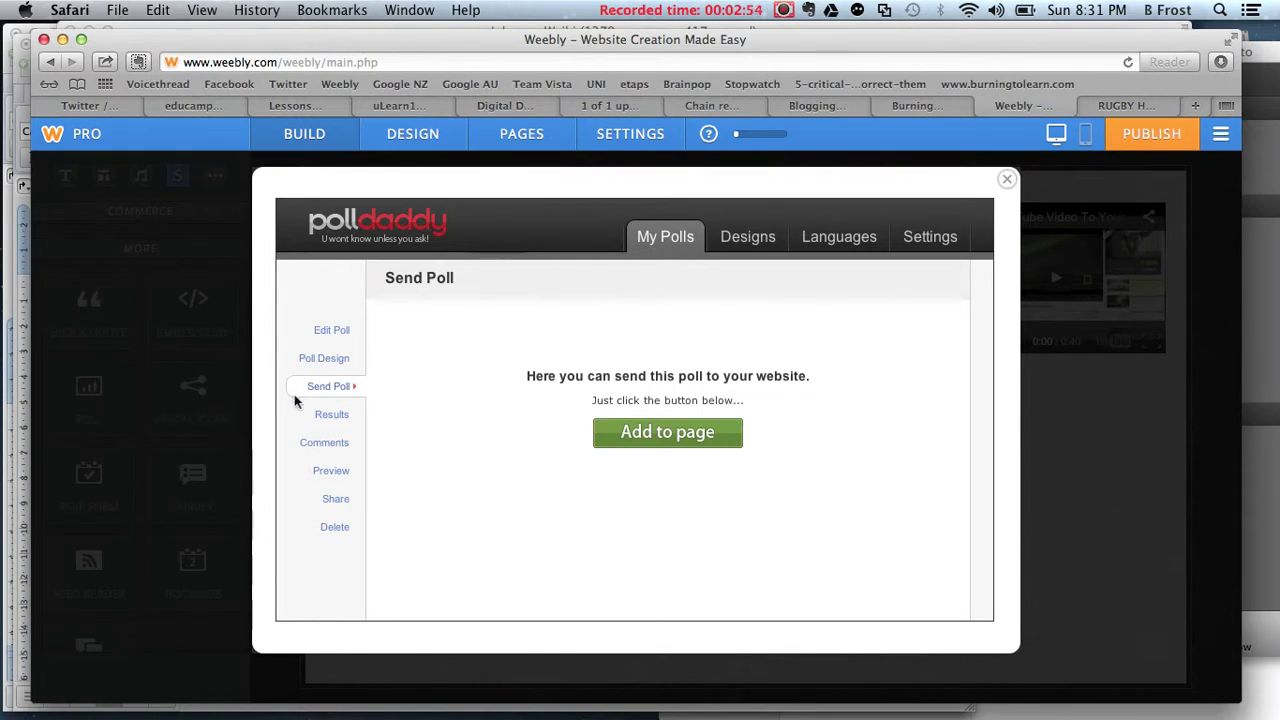
{"action": "left_click", "coordinate": [662, 432]}
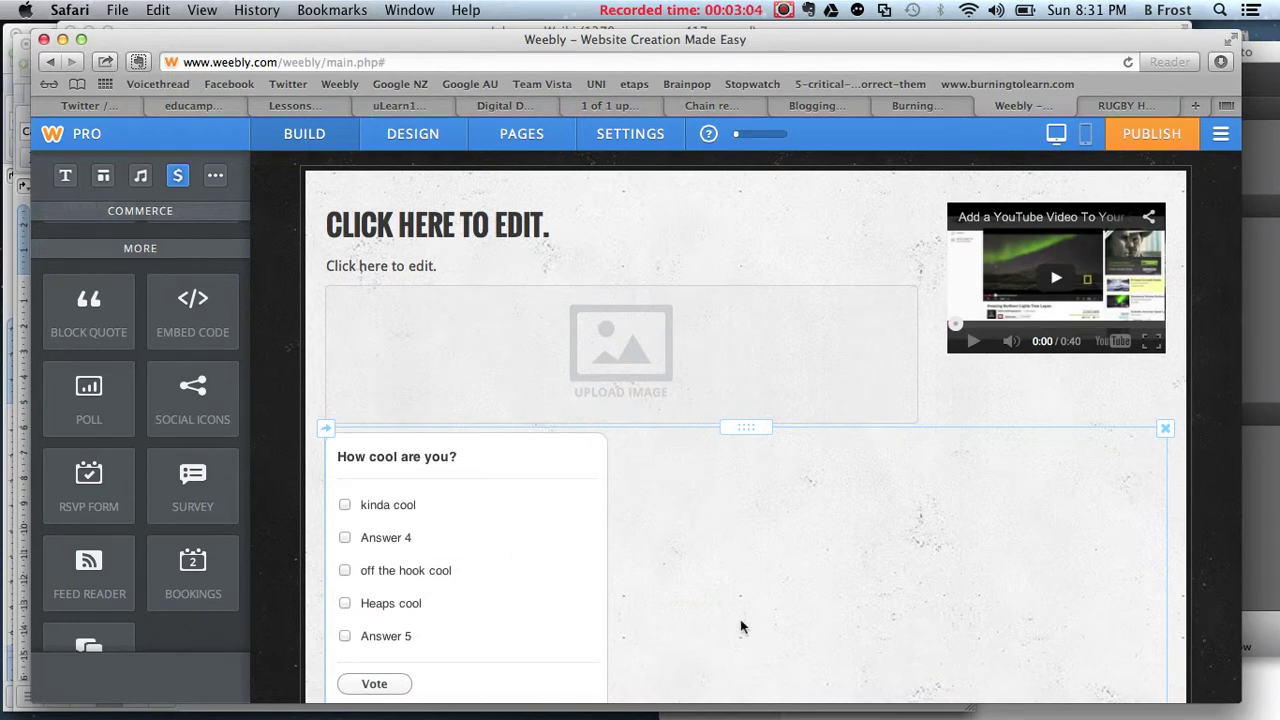
{"action": "scroll", "coordinate": [740, 623], "scroll_direction": "down", "scroll_amount": 2}
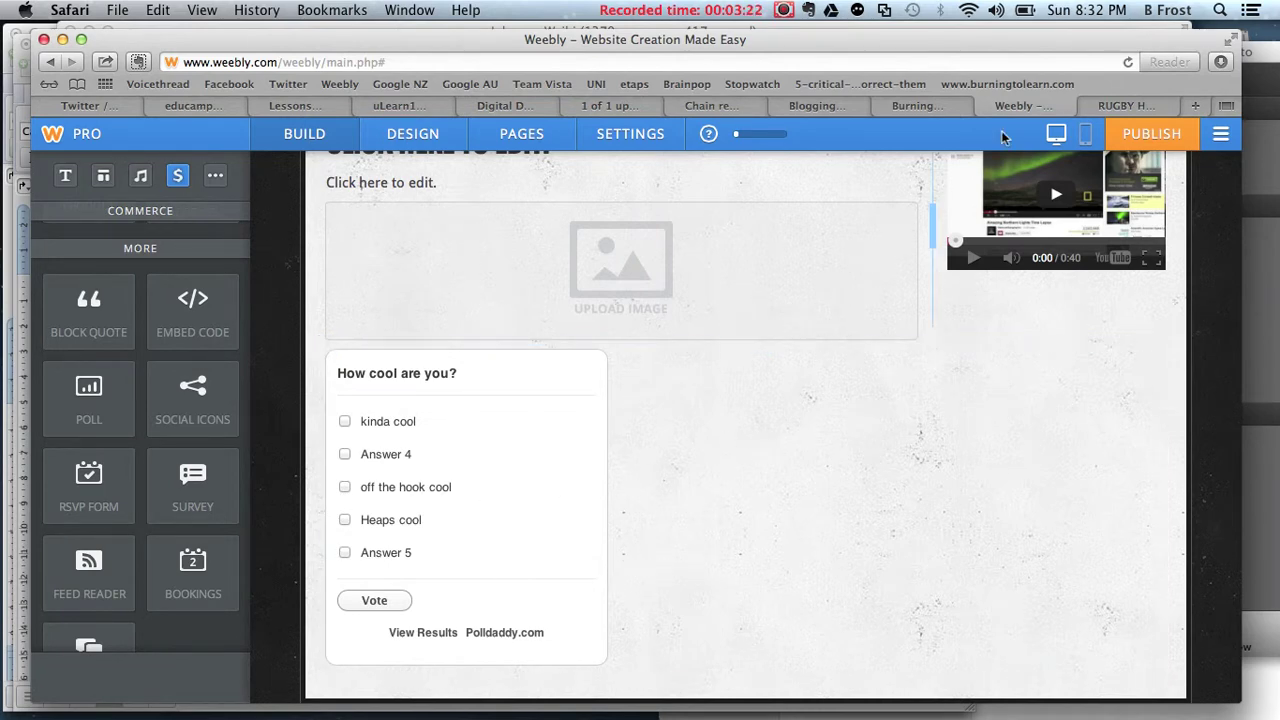
Step: Switch to the live Burning to Learn site's home page and vote for "Go further with my learning" in its poll
{"action": "left_click", "coordinate": [912, 105]}
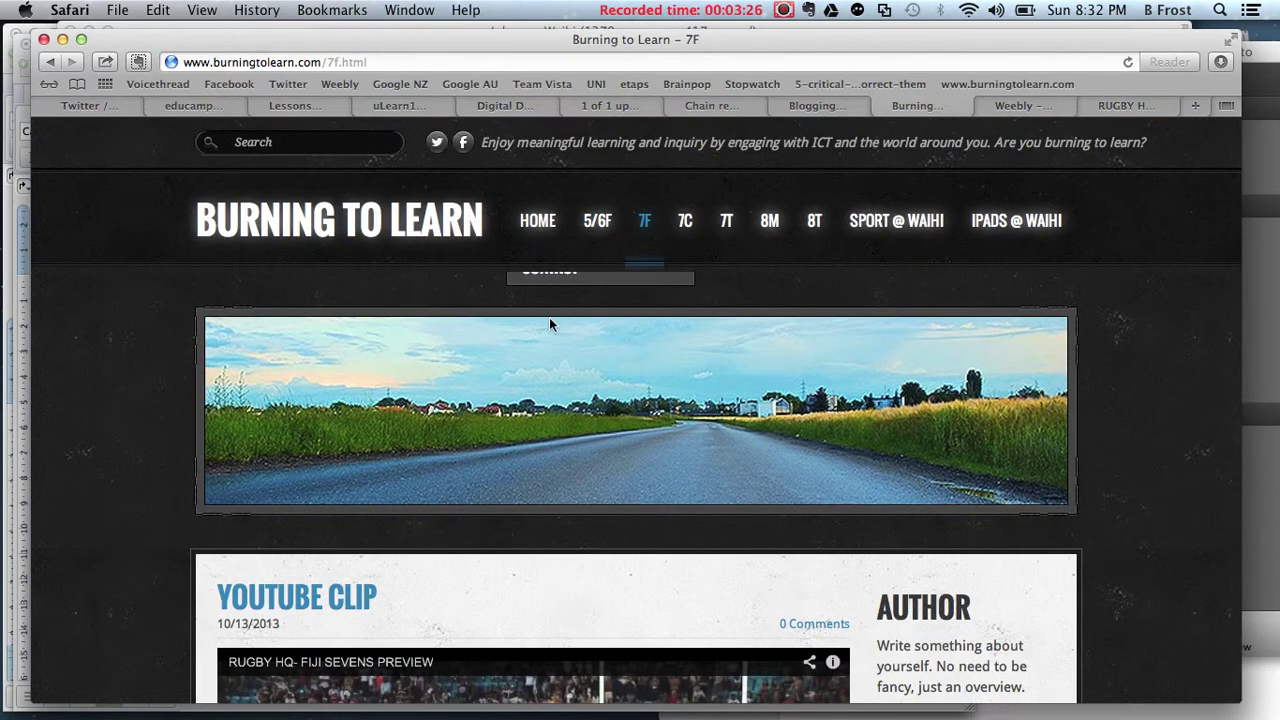
{"action": "left_click", "coordinate": [537, 250]}
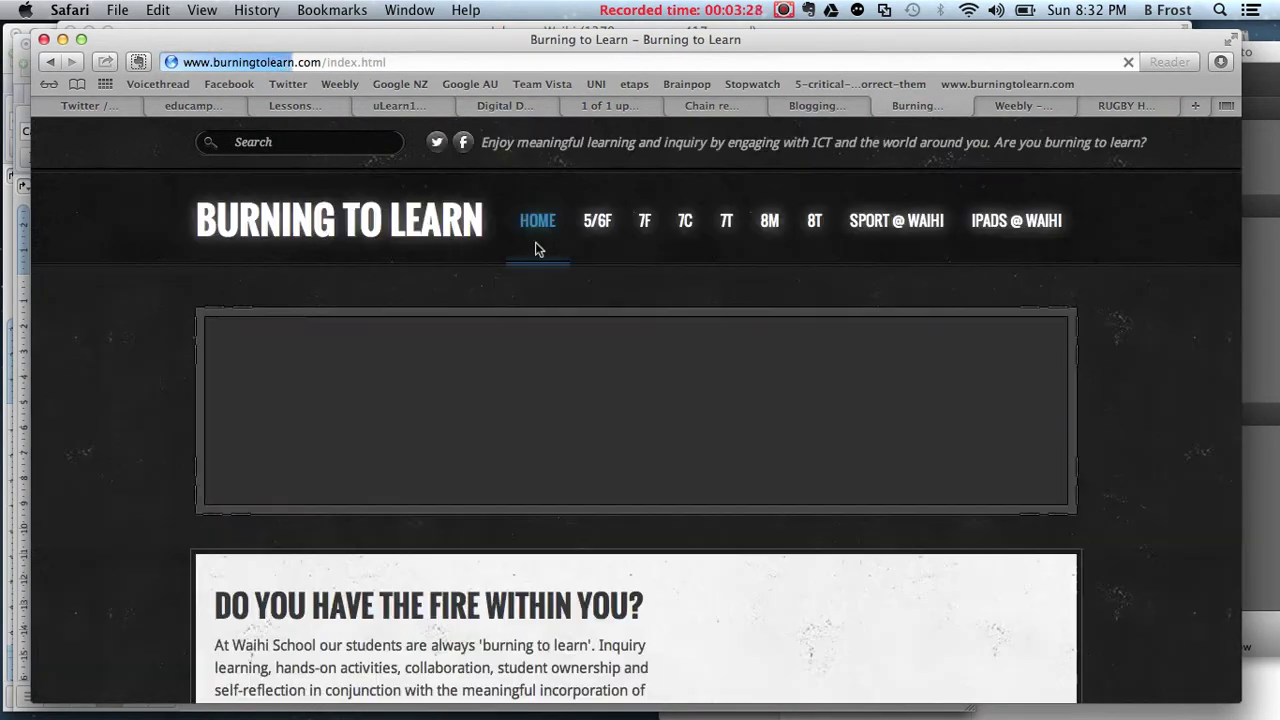
{"action": "scroll", "coordinate": [129, 575], "scroll_direction": "down", "scroll_amount": 10}
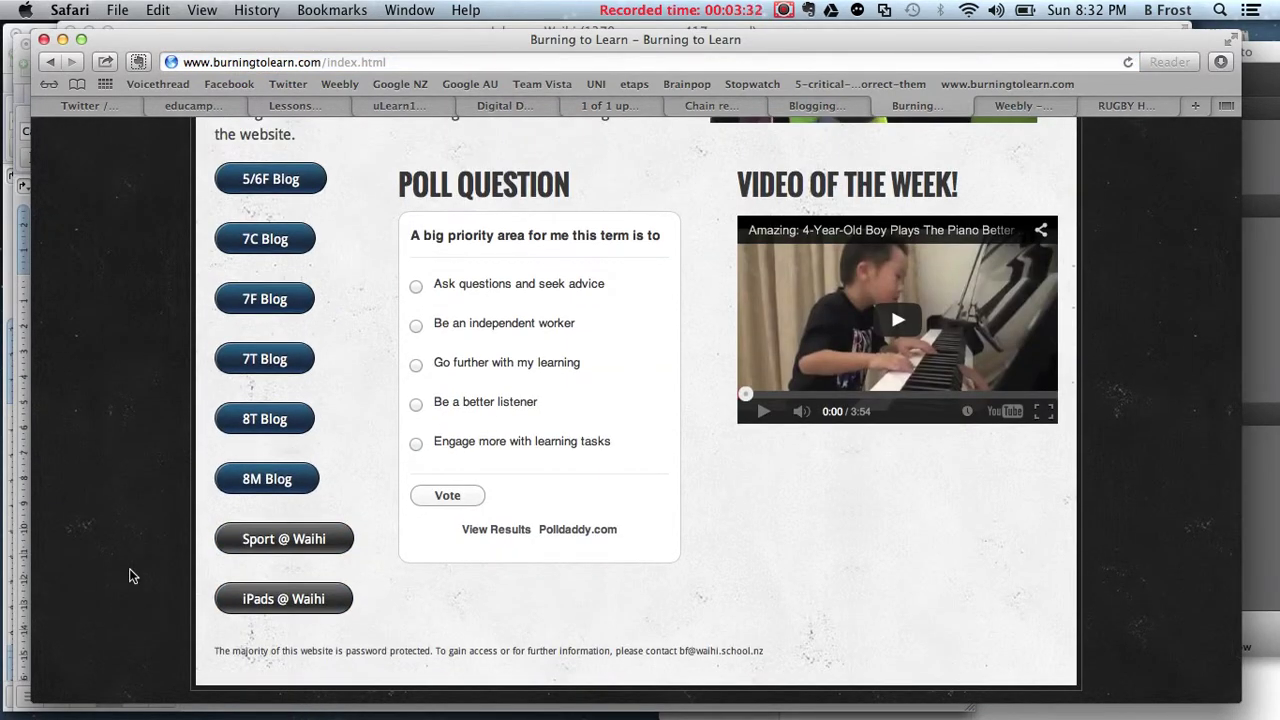
{"action": "left_click", "coordinate": [416, 368]}
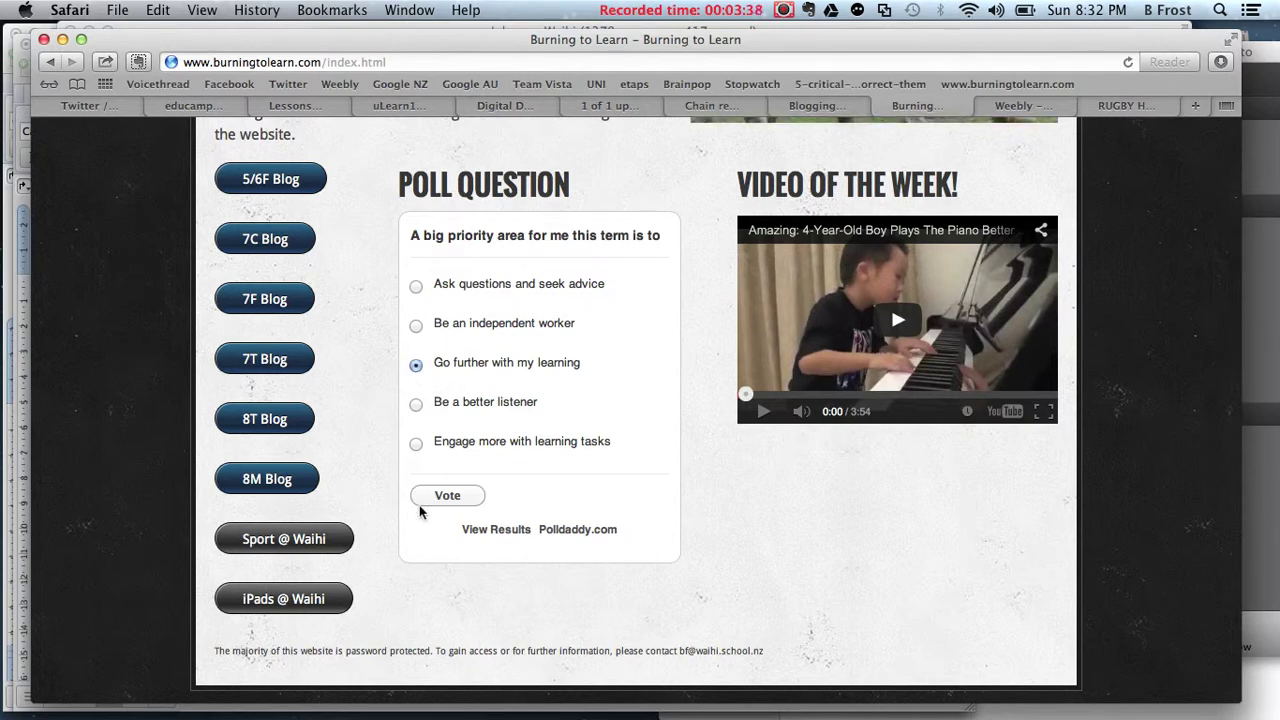
{"action": "left_click", "coordinate": [440, 500]}
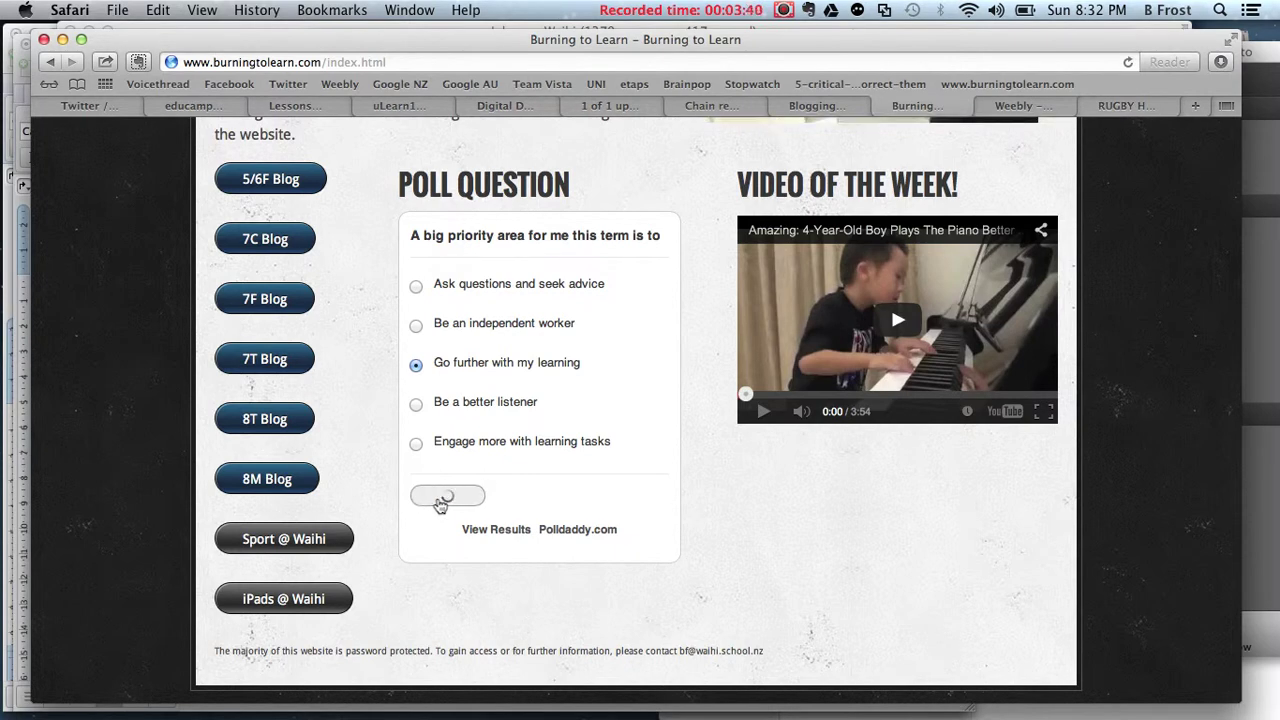